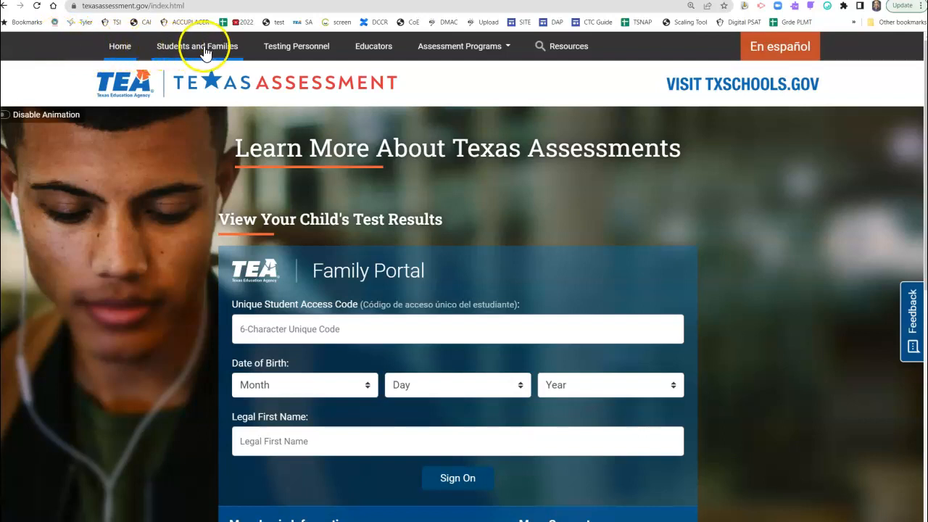
Step: Open the Learning Management System from the Prepare for Testing section of the Testing Personnel page
{"action": "left_click", "coordinate": [287, 51]}
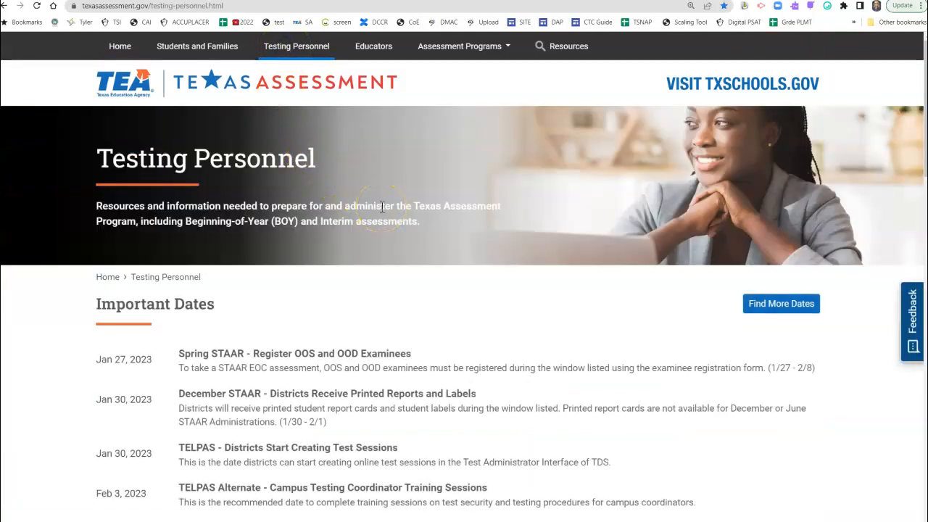
{"action": "scroll", "coordinate": [381, 215], "scroll_direction": "down", "scroll_amount": 2}
{"action": "scroll", "coordinate": [382, 214], "scroll_direction": "down", "scroll_amount": 6}
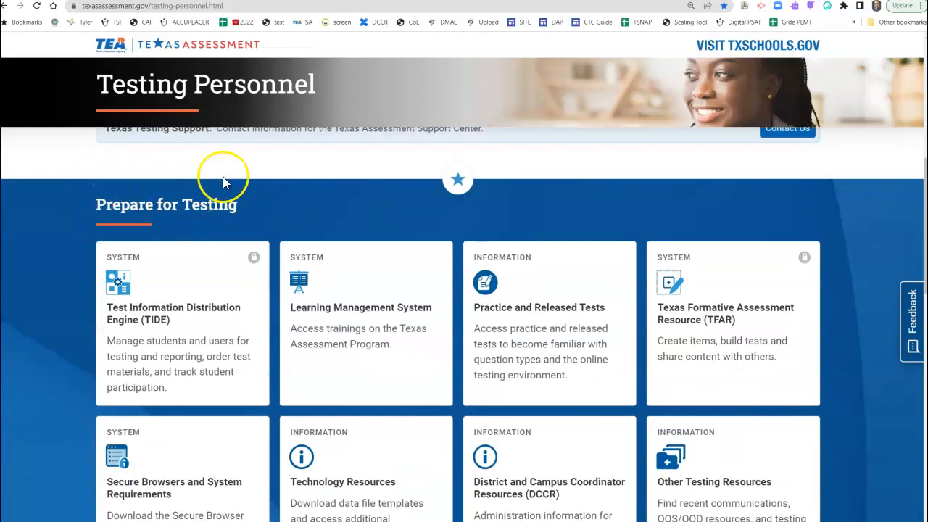
{"action": "scroll", "coordinate": [300, 222], "scroll_direction": "down", "scroll_amount": 1}
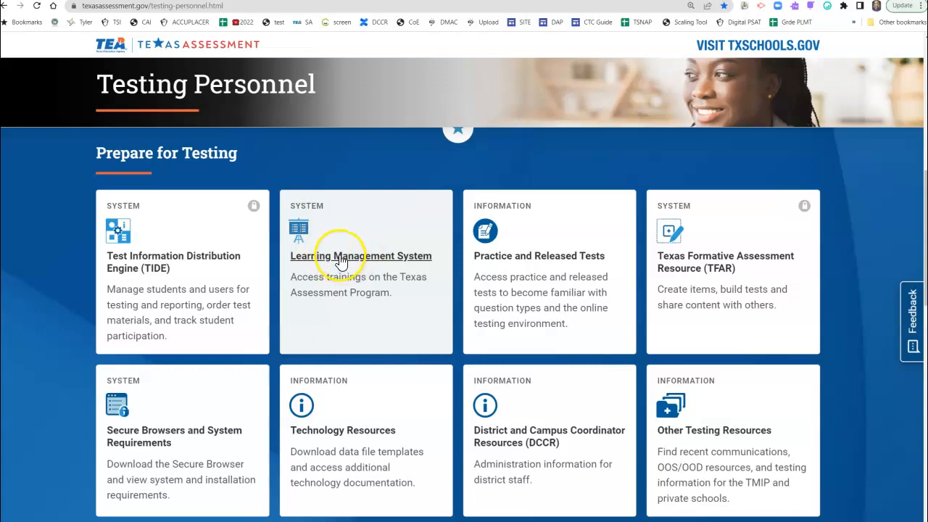
{"action": "left_click", "coordinate": [342, 263]}
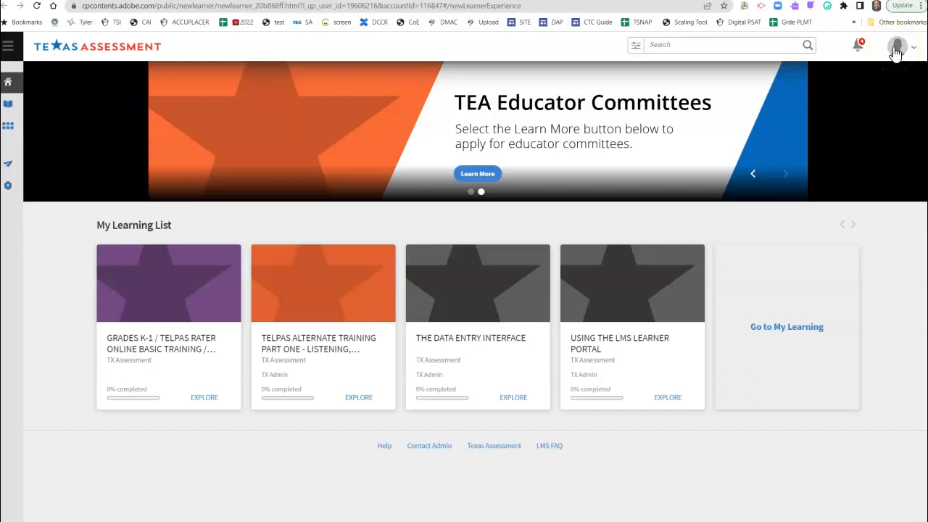
Step: Switch from the Learner to the Manager role and list the published courses sorted by Name (a-z)
{"action": "left_click", "coordinate": [897, 49]}
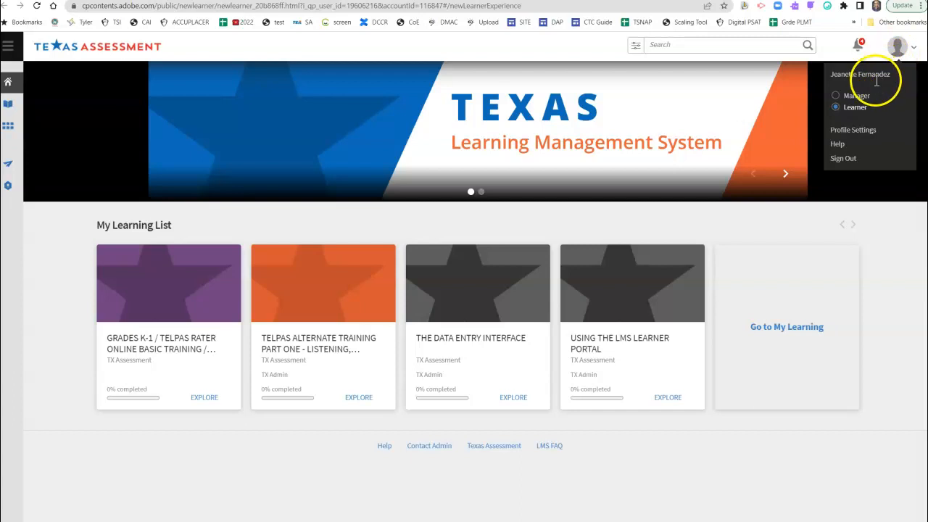
{"action": "left_click", "coordinate": [855, 95]}
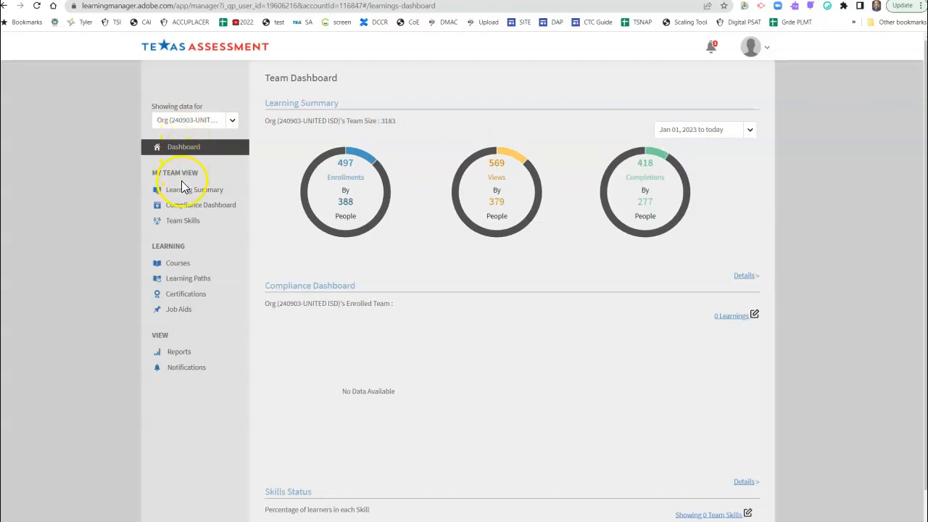
{"action": "left_click", "coordinate": [195, 267]}
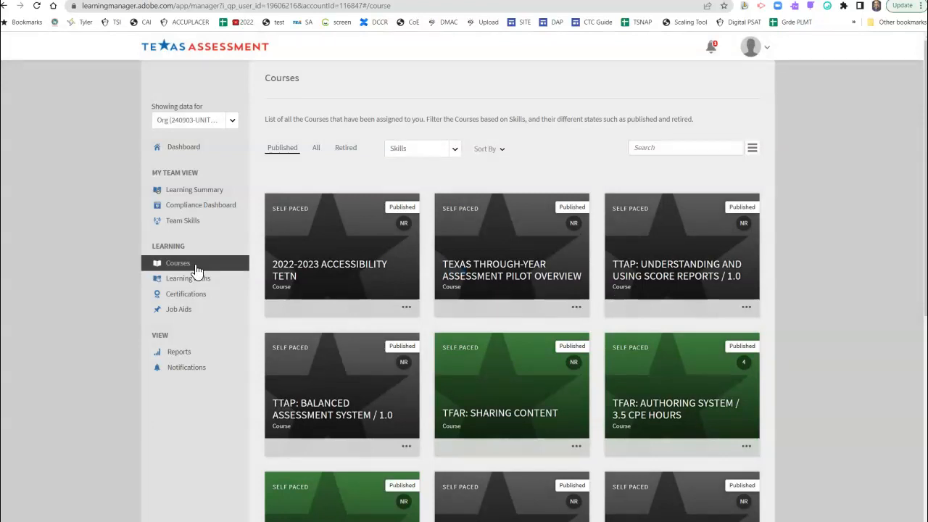
{"action": "left_click", "coordinate": [500, 151]}
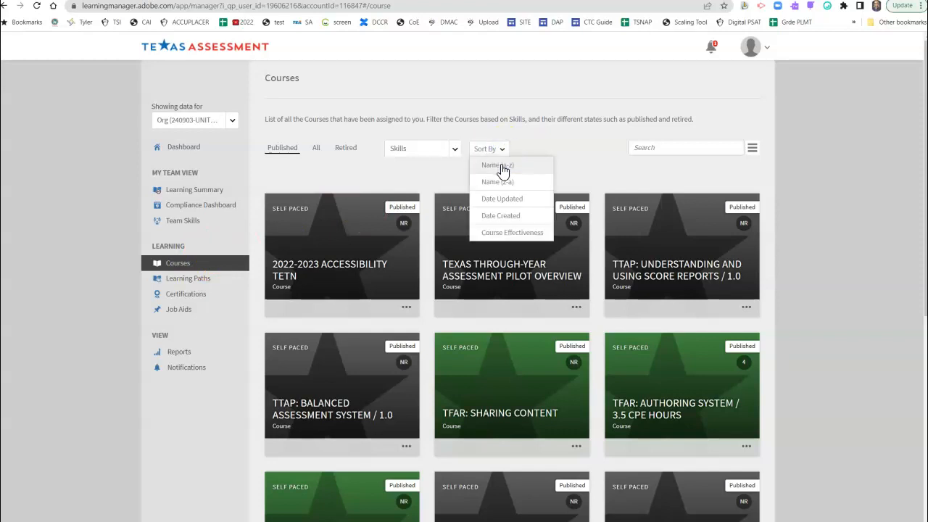
{"action": "left_click", "coordinate": [502, 166]}
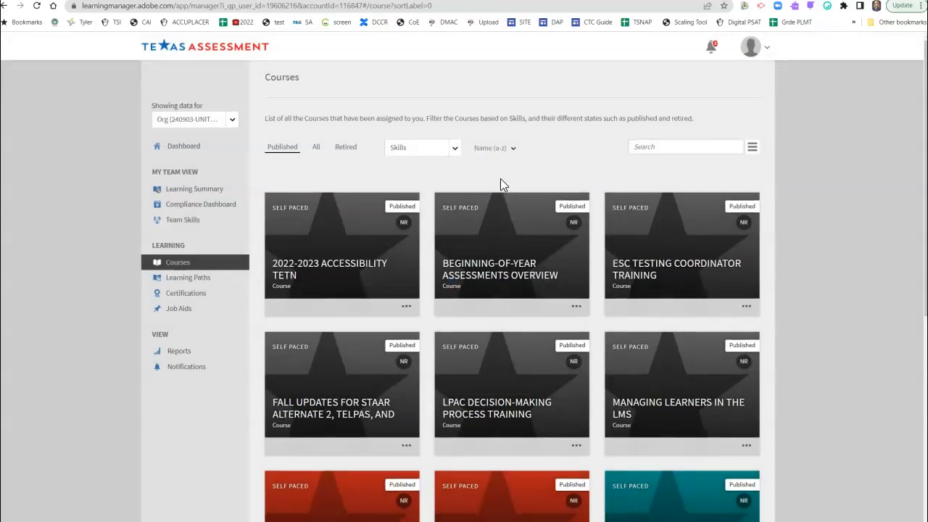
Step: Open learner enrollment for the Test Security for the Texas Assessment Program course
{"action": "scroll", "coordinate": [500, 181], "scroll_direction": "down", "scroll_amount": 4}
{"action": "scroll", "coordinate": [501, 185], "scroll_direction": "down", "scroll_amount": 3}
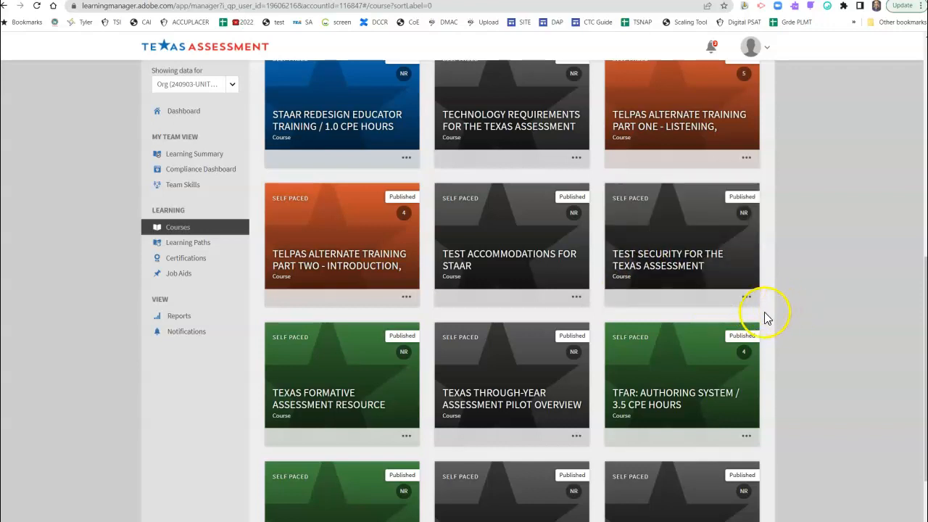
{"action": "mouse_move", "coordinate": [751, 311]}
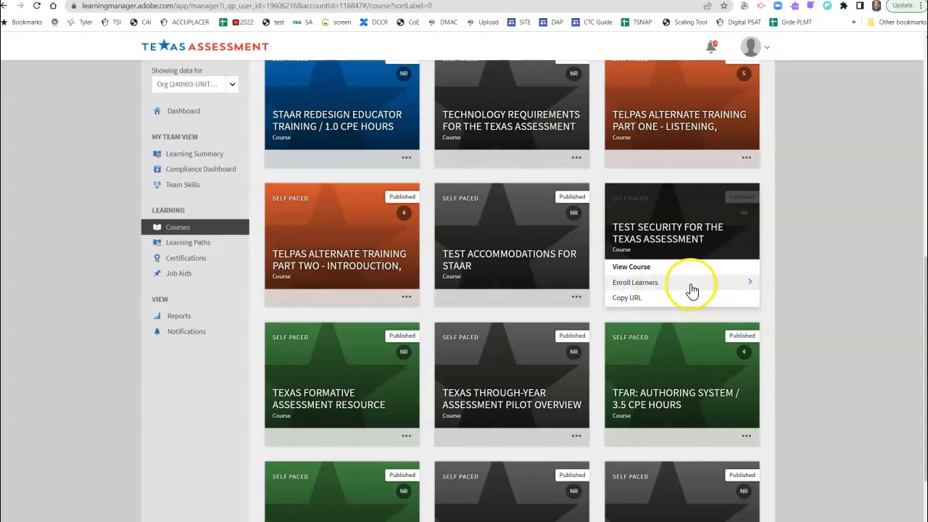
{"action": "left_click", "coordinate": [751, 282]}
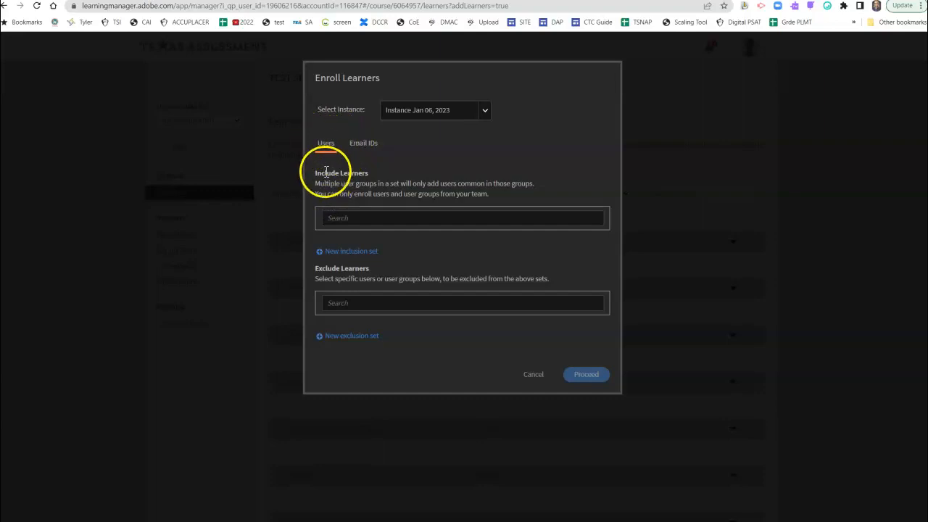
Step: Search the learners to include for 240903045 and add the user group Campus (240903045-GEORGE WASHINGTON MIDDLE)
{"action": "left_click", "coordinate": [349, 217]}
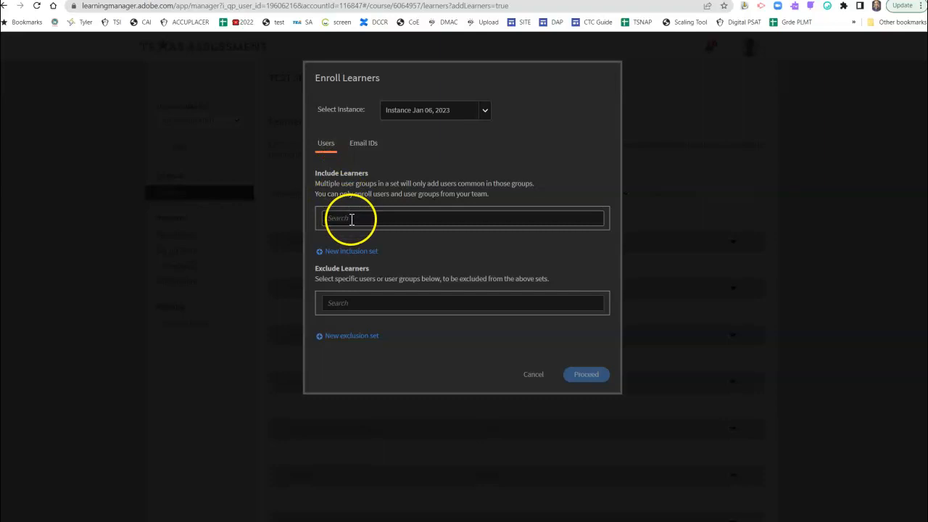
{"action": "left_click", "coordinate": [351, 219]}
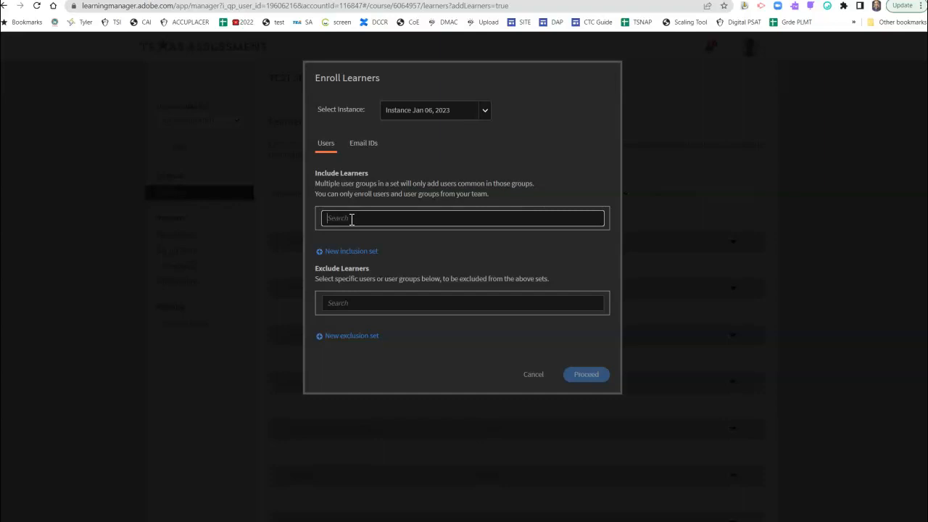
{"action": "type", "text": "240"}
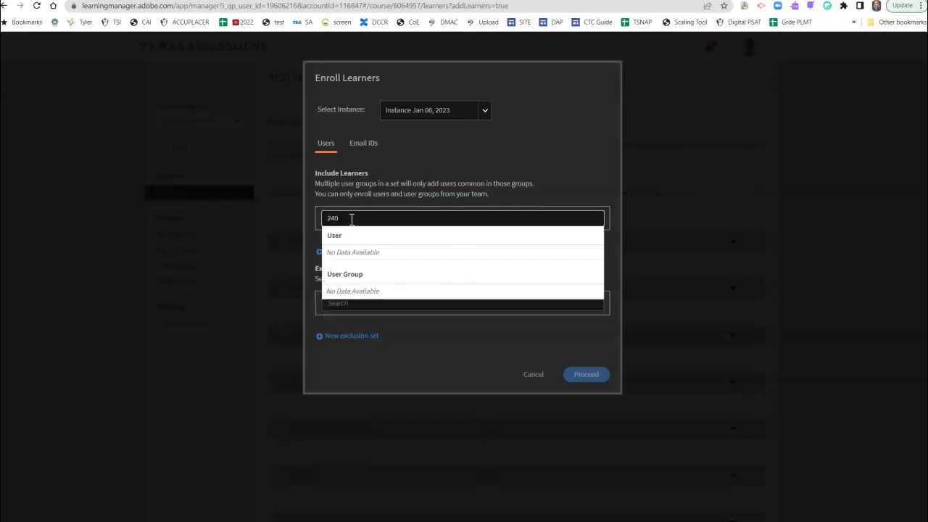
{"action": "type", "text": "903"}
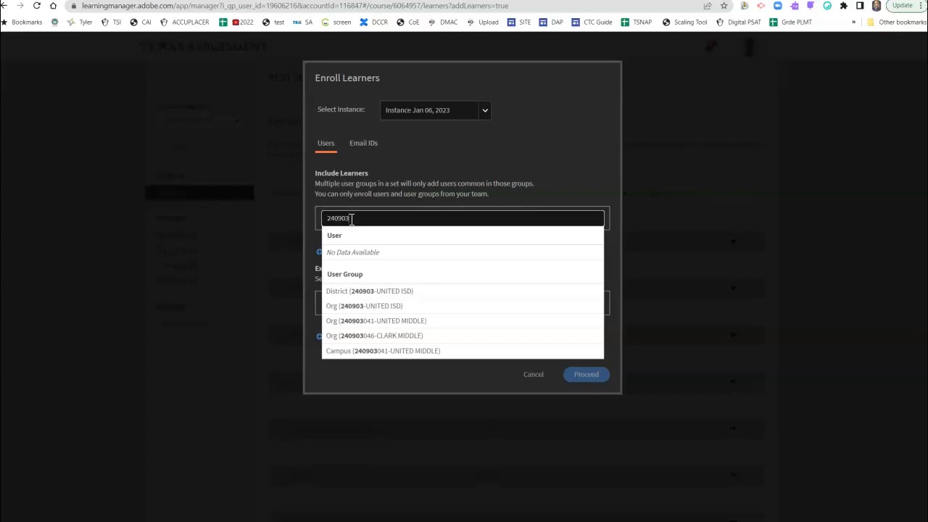
{"action": "type", "text": "0"}
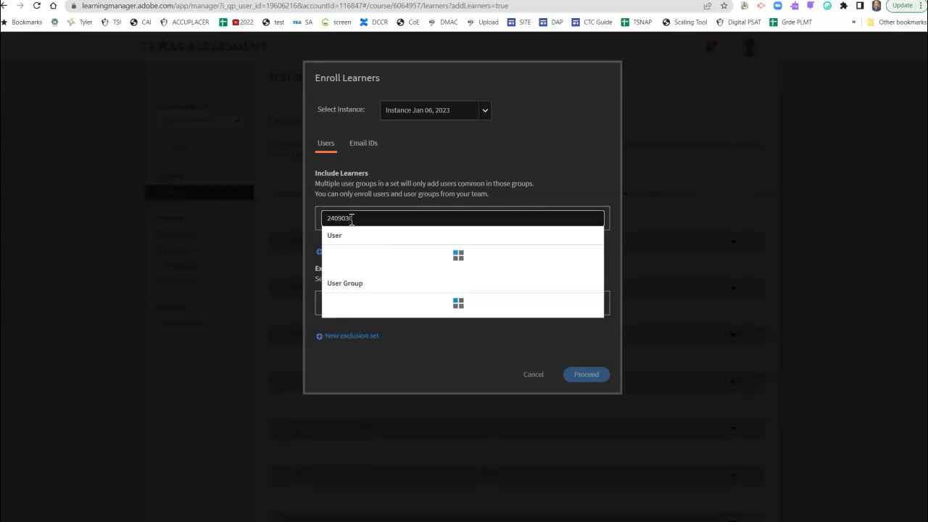
{"action": "type", "text": "45"}
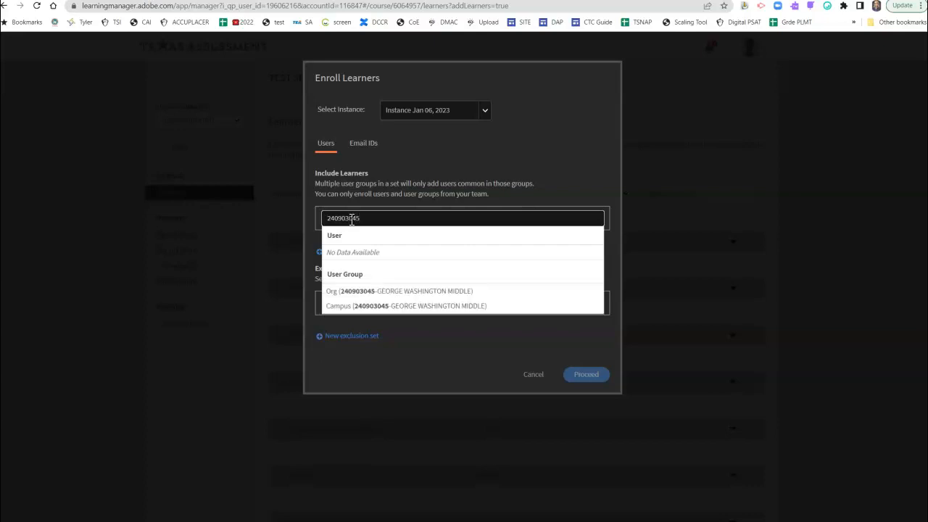
{"action": "left_click", "coordinate": [335, 306]}
{"action": "left_click", "coordinate": [351, 311]}
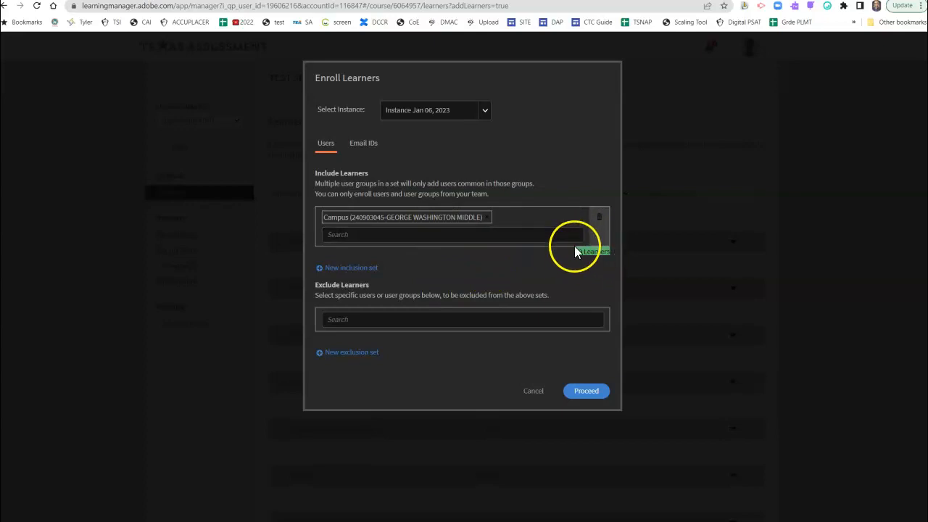
Step: Proceed to the enrollment summary and enroll the selected campus group in the course
{"action": "left_click", "coordinate": [590, 390]}
{"action": "left_click", "coordinate": [593, 392]}
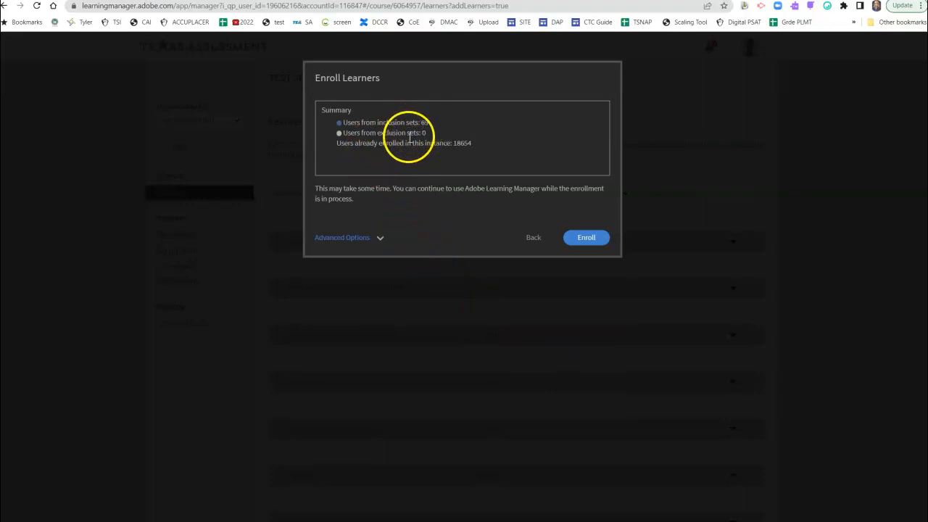
{"action": "left_click", "coordinate": [587, 238]}
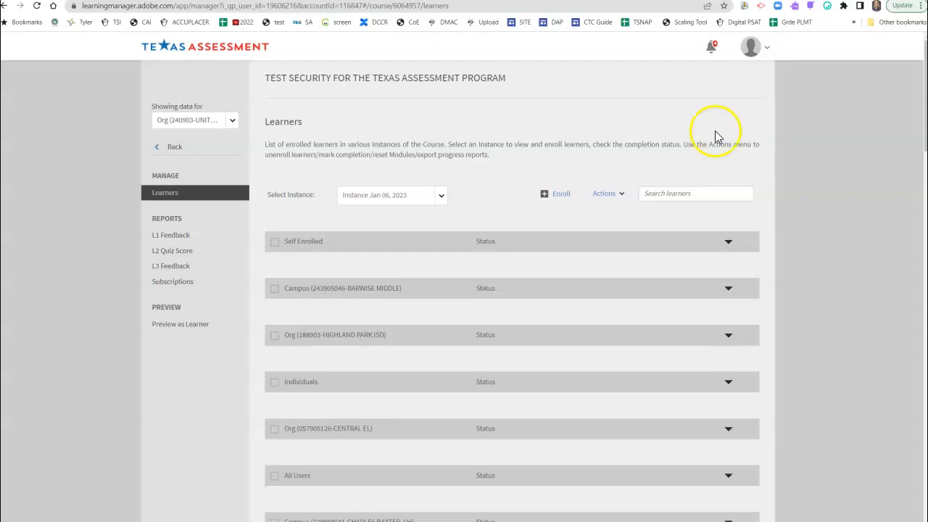
Step: Switch to the Learner role, view the enrolled trainings in My Learning, and return to the home page
{"action": "left_click", "coordinate": [749, 38]}
{"action": "left_click", "coordinate": [717, 109]}
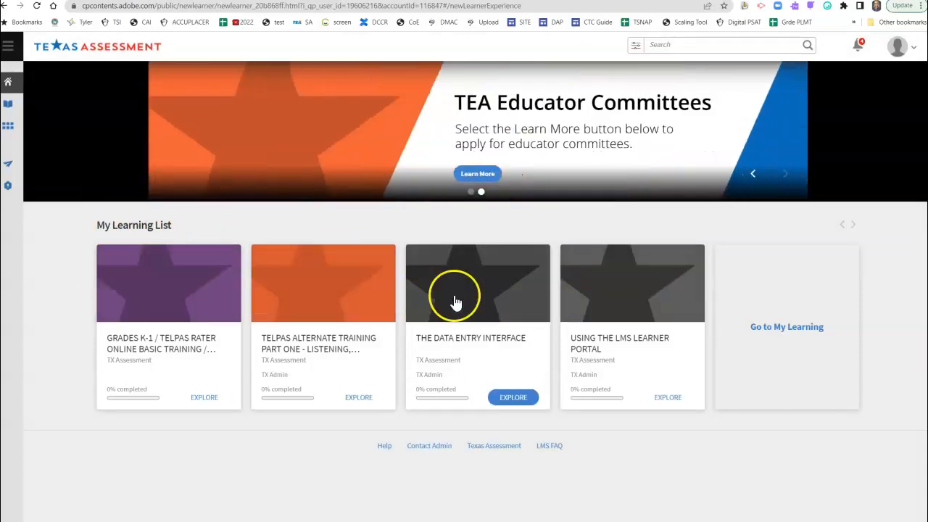
{"action": "mouse_move", "coordinate": [8, 129]}
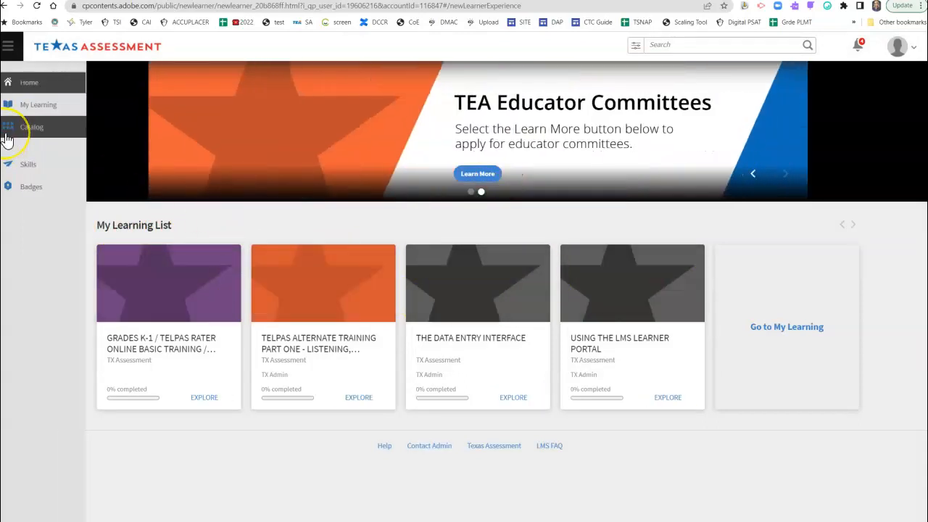
{"action": "left_click", "coordinate": [22, 106]}
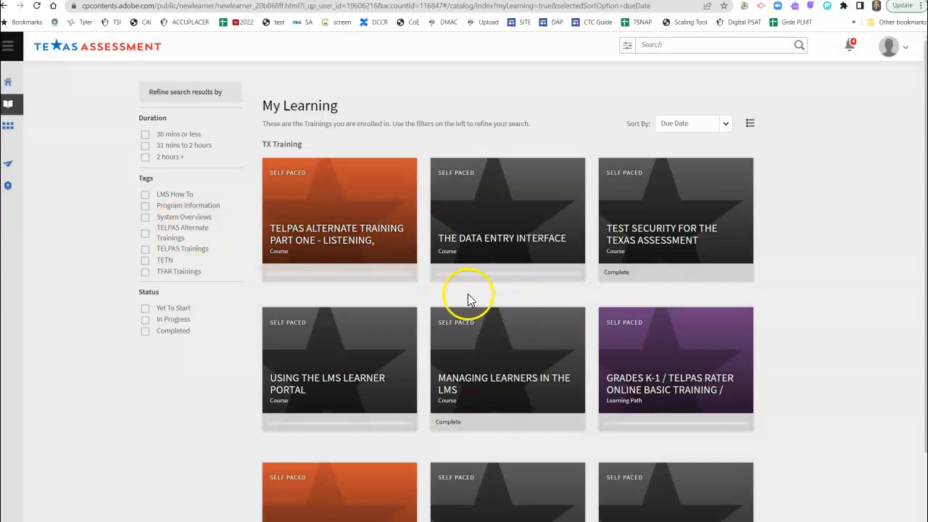
{"action": "left_click", "coordinate": [8, 85]}
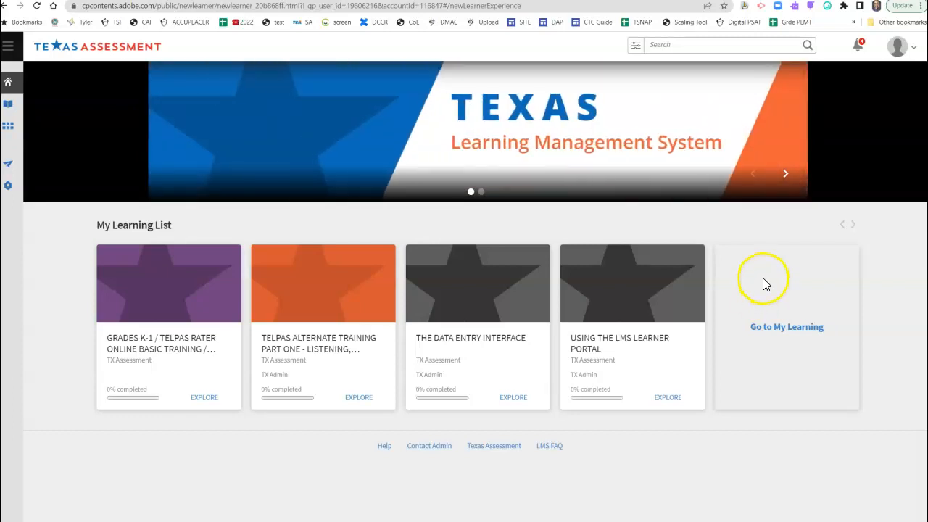
Step: Switch back to the Manager role and show the team's Learning Summary in Learnings View
{"action": "left_click", "coordinate": [899, 49]}
{"action": "left_click", "coordinate": [860, 98]}
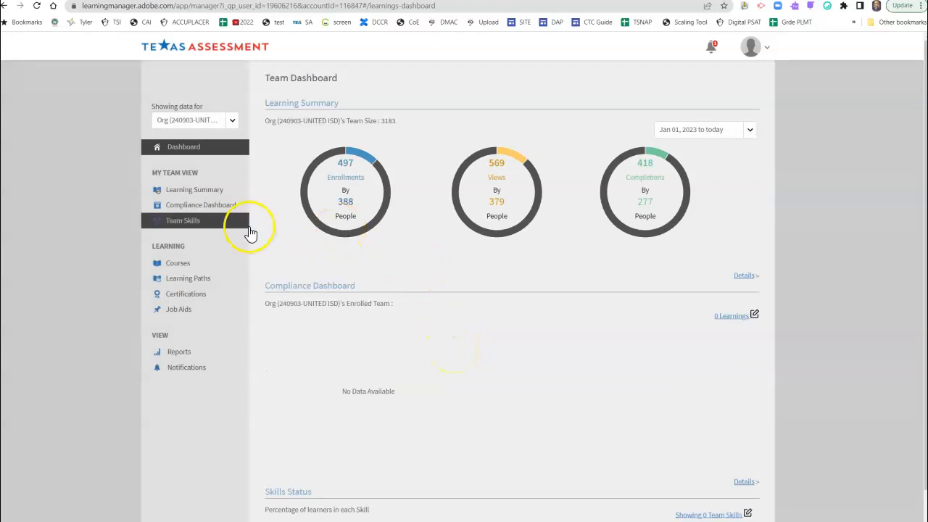
{"action": "left_click", "coordinate": [187, 193]}
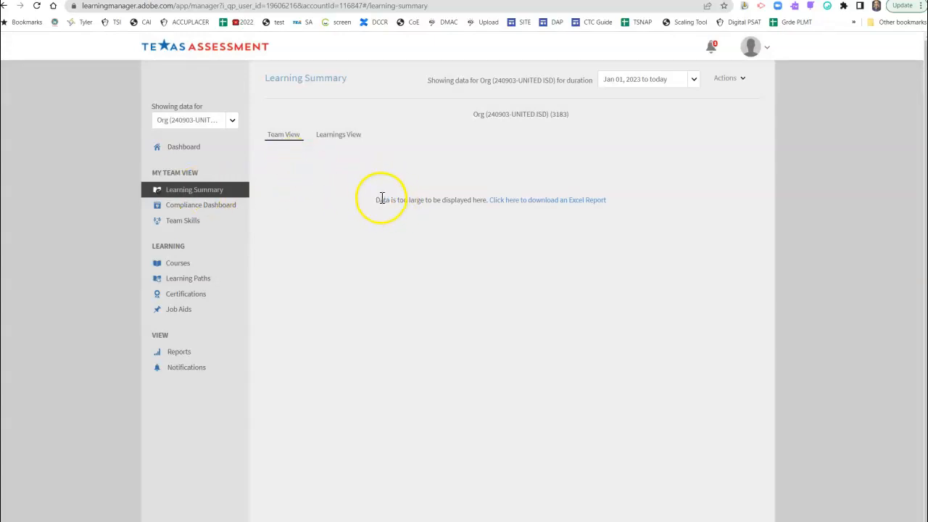
{"action": "left_click", "coordinate": [337, 136]}
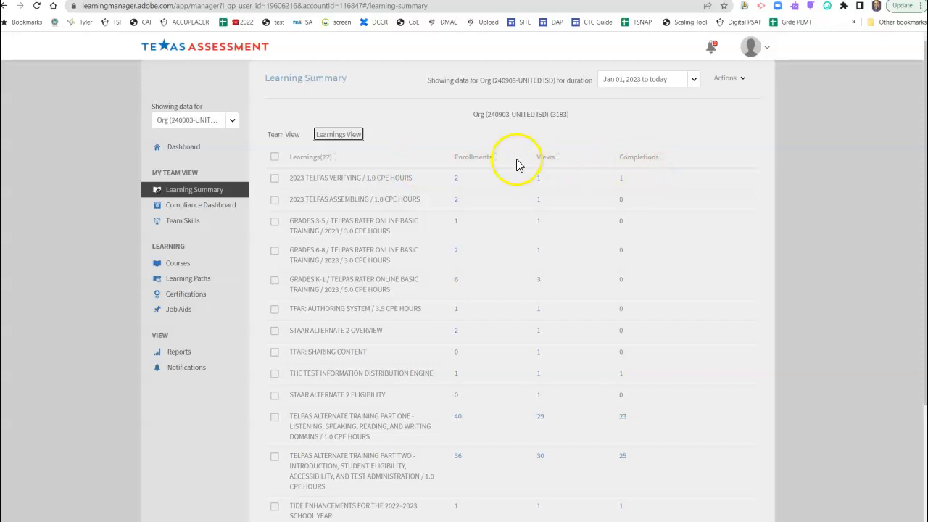
Step: Open the list of people who completed Test Security for the Texas Assessment Program
{"action": "scroll", "coordinate": [386, 178], "scroll_direction": "down", "scroll_amount": 4}
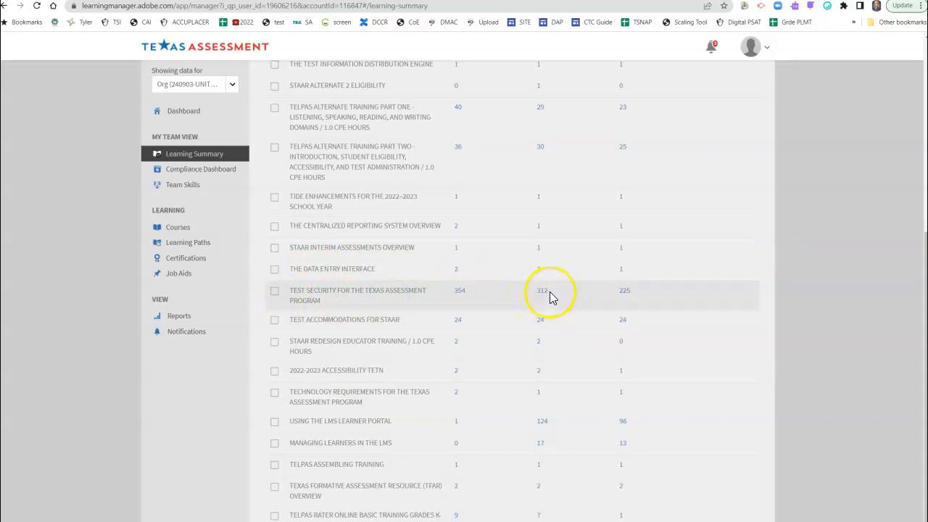
{"action": "left_click", "coordinate": [622, 291]}
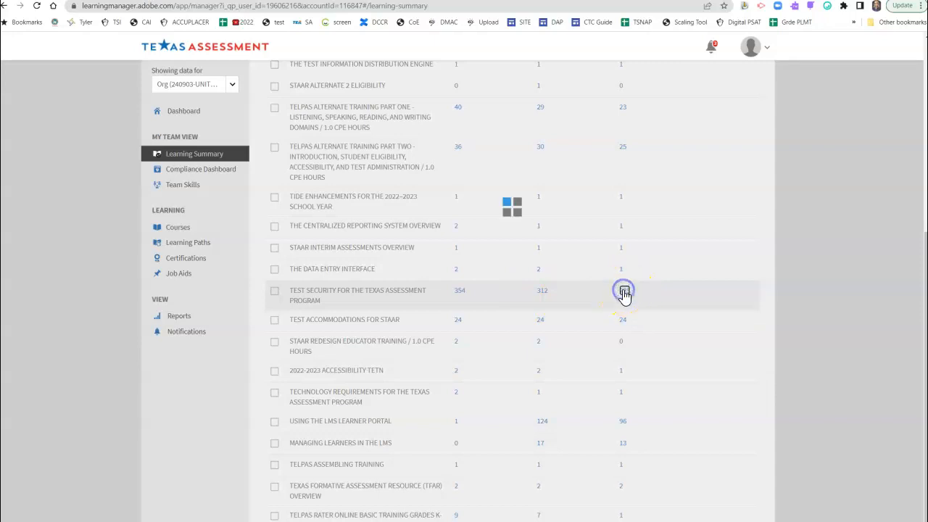
{"action": "scroll", "coordinate": [537, 261], "scroll_direction": "up", "scroll_amount": 5}
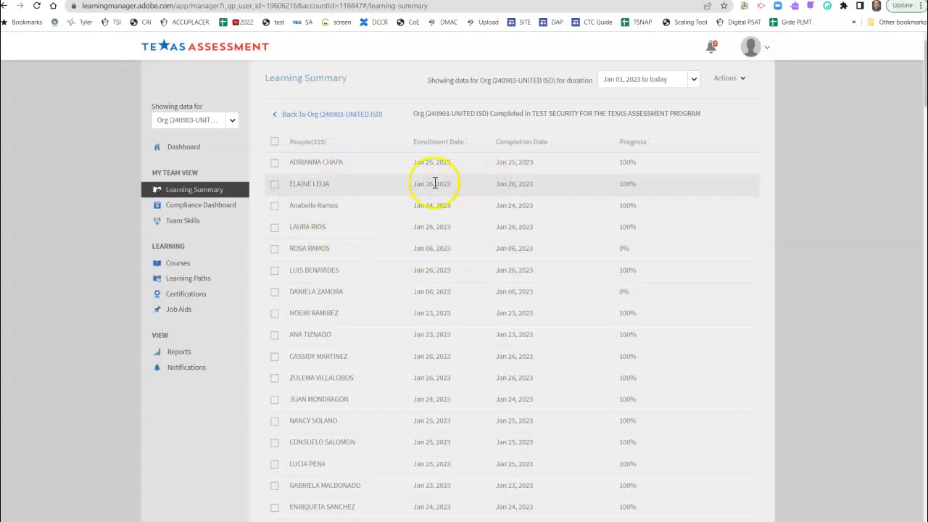
Step: Select all people in the completion list and export their records
{"action": "left_click", "coordinate": [733, 78]}
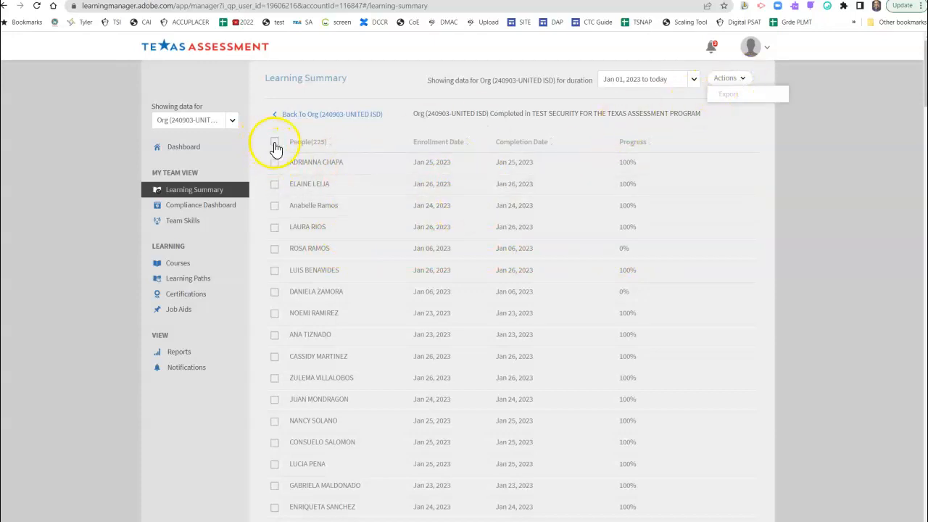
{"action": "left_click", "coordinate": [274, 142]}
{"action": "left_click", "coordinate": [735, 77]}
{"action": "left_click", "coordinate": [739, 95]}
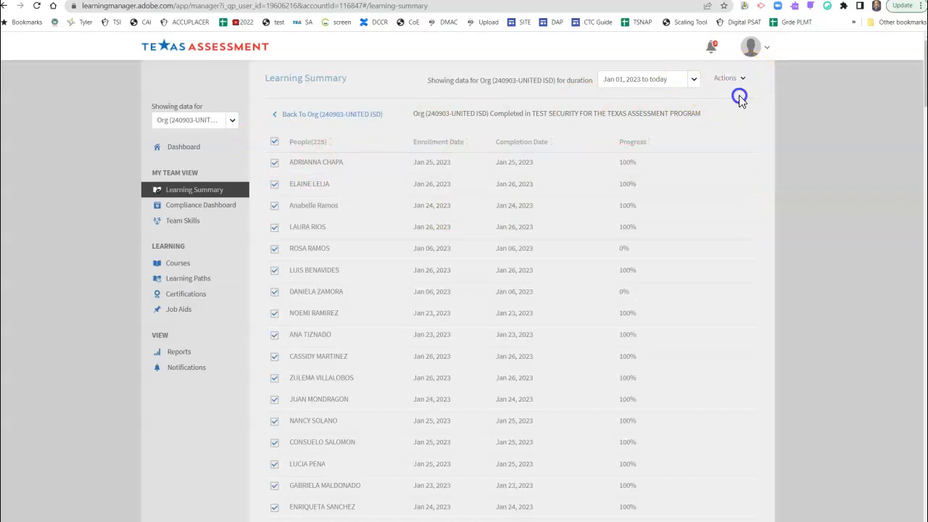
{"action": "left_click", "coordinate": [568, 247]}
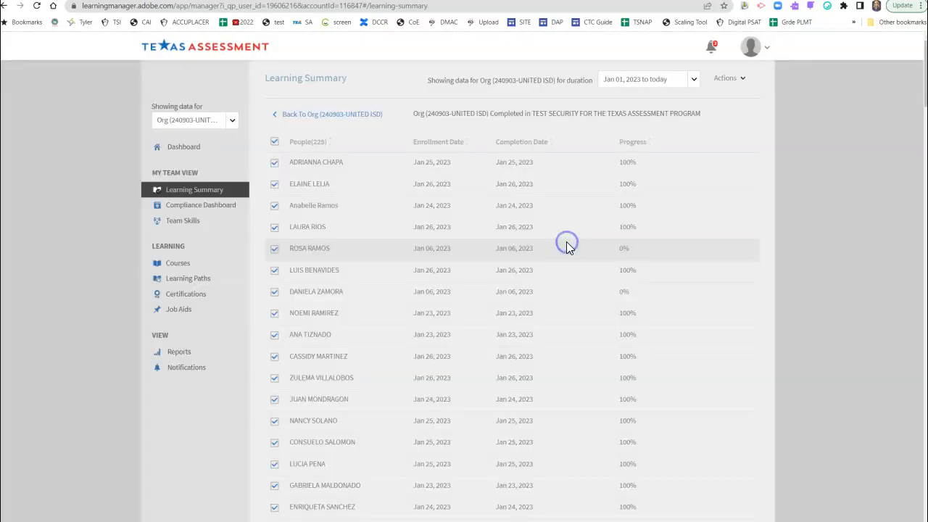